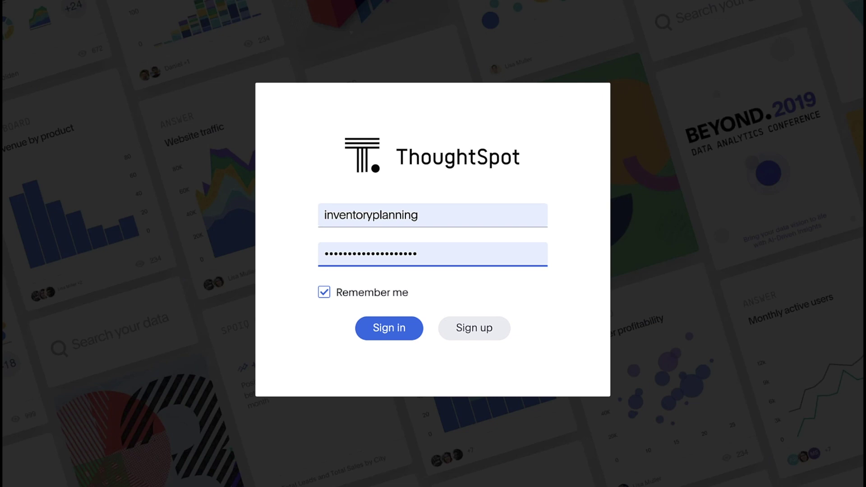
Submit the filled sign-in form, with Remember me ticked, to log into ThoughtSpot.
{"action": "key", "text": "Return"}
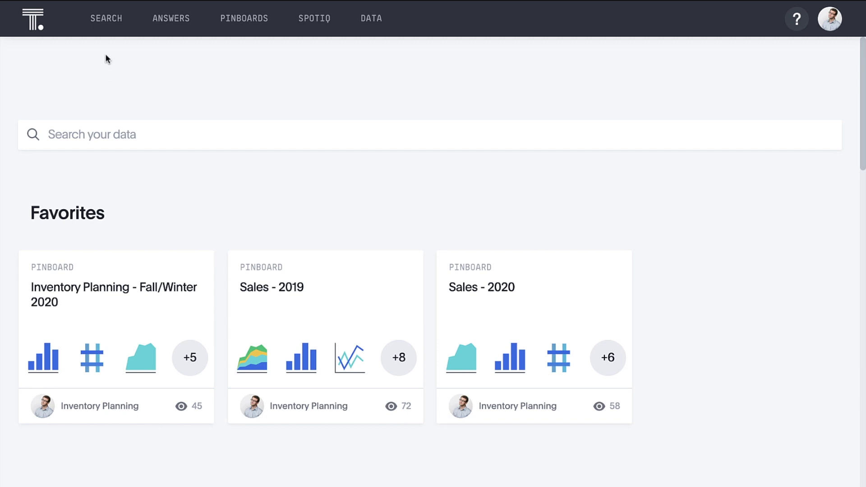
Go from the home page to the Search page to start a new data query.
{"action": "left_click", "coordinate": [106, 23]}
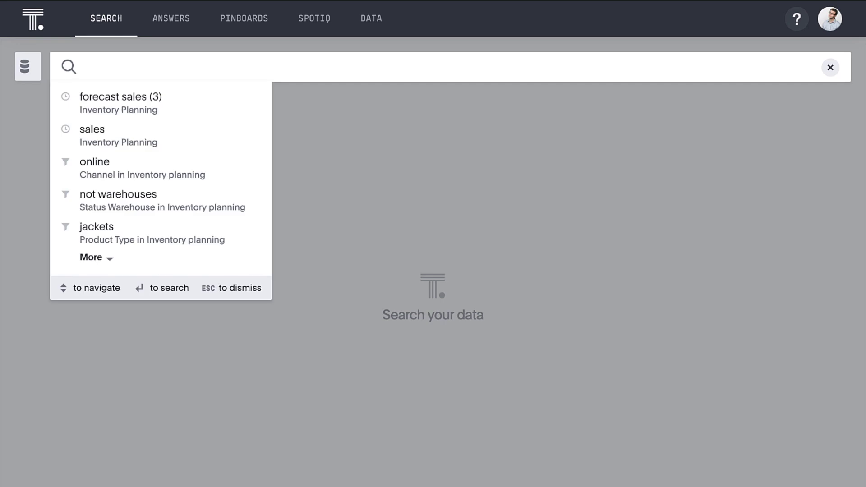
Search 'sales daily 2019', then change the year term to 2020 to chart 2020 daily sales.
{"action": "type", "text": "sales dail"}
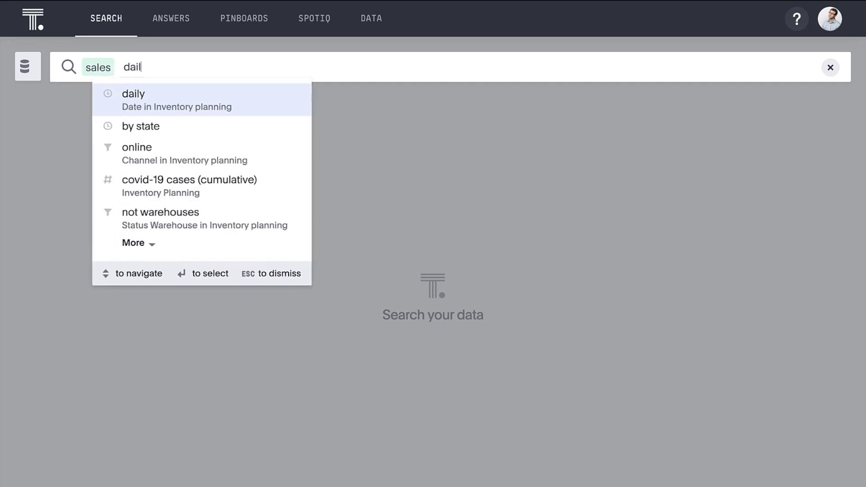
{"action": "type", "text": "y 2019"}
{"action": "key", "text": "Return"}
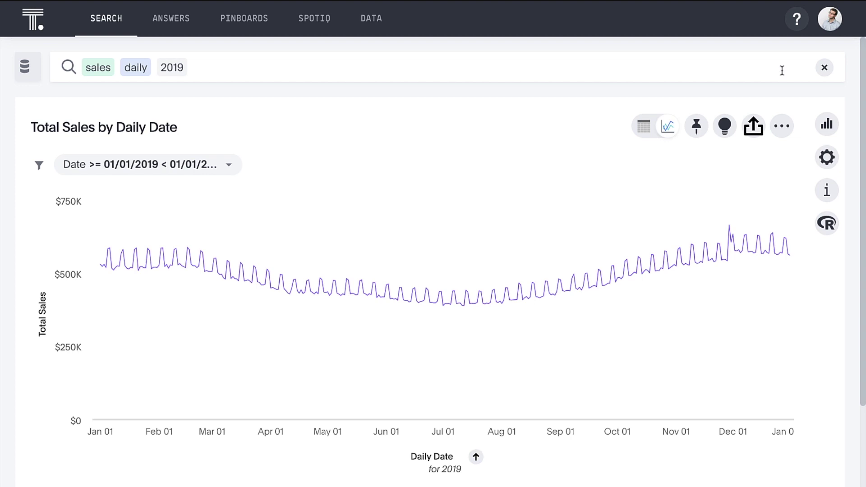
{"action": "left_click", "coordinate": [172, 67]}
{"action": "key", "text": "BackSpace"}
{"action": "type", "text": "20"}
{"action": "key", "text": "Return"}
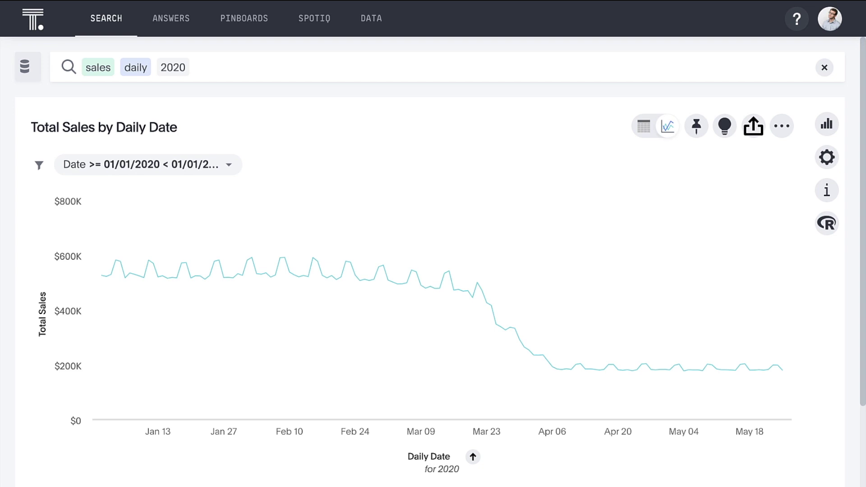
Add the 'covid-19 cases (cumulative)' measure to the 2020 daily sales search.
{"action": "left_click", "coordinate": [781, 68]}
{"action": "type", "text": "covid"}
{"action": "key", "text": "Return"}
{"action": "key", "text": "Return"}
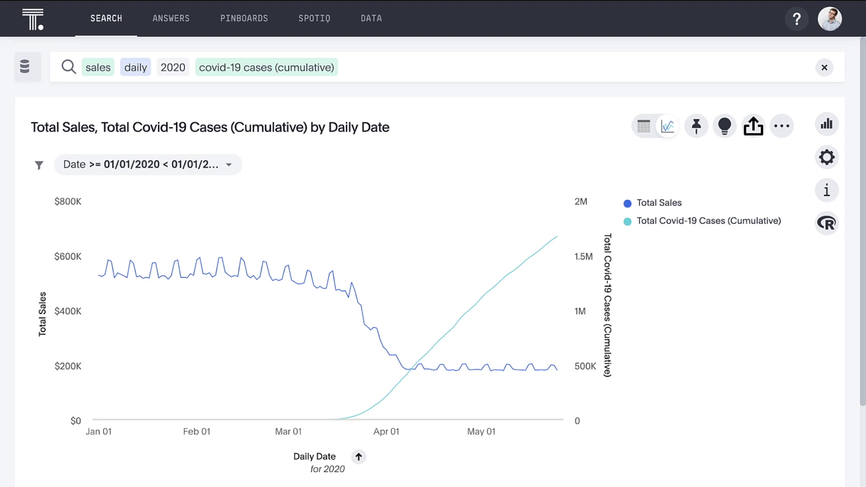
Add 'forecast sales (1)' to the search alongside sales and COVID-19 cases.
{"action": "left_click", "coordinate": [782, 68]}
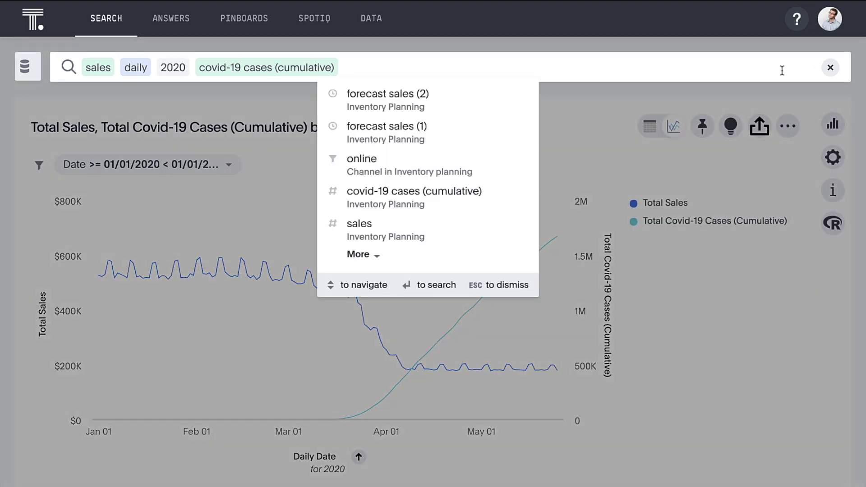
{"action": "type", "text": "forecast sales (1)"}
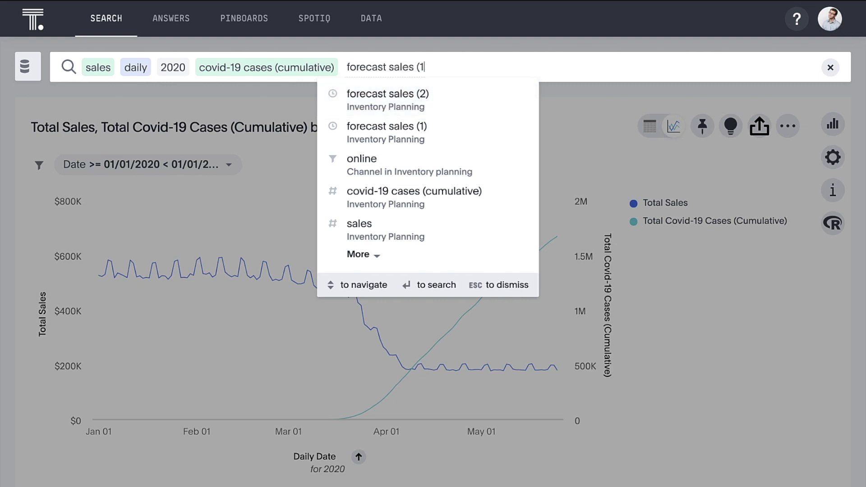
{"action": "key", "text": "Return"}
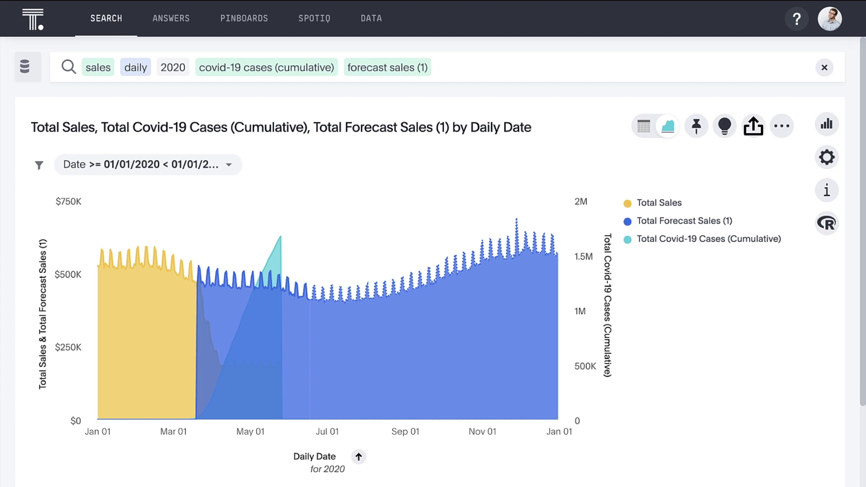
Replace 'forecast sales (1)' with 'forecast sales (2)' and add 'forecast sales (3)'.
{"action": "left_click", "coordinate": [498, 71]}
{"action": "key", "text": "BackSpace"}
{"action": "key", "text": "BackSpace"}
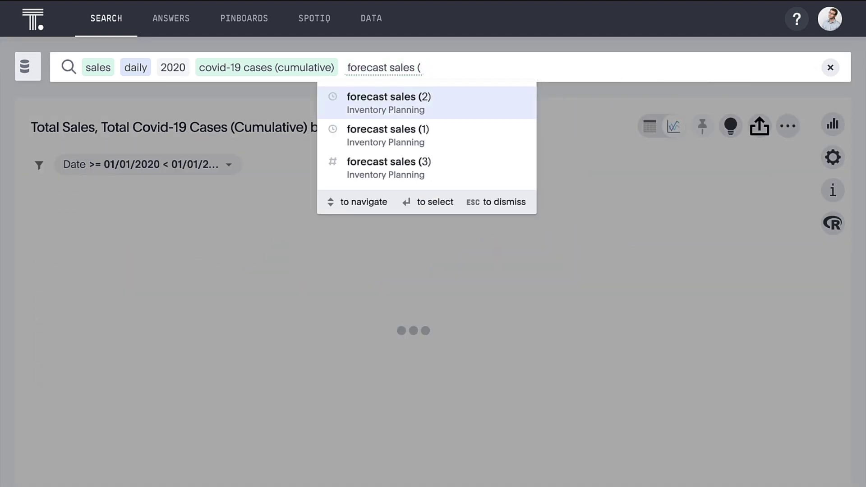
{"action": "key", "text": "Return"}
{"action": "type", "text": "fo"}
{"action": "key", "text": "Return"}
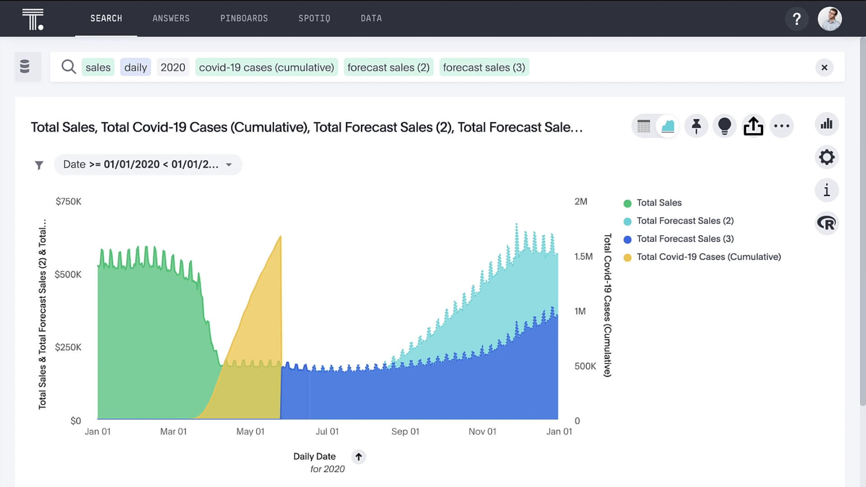
Drill down on the December 2020 forecast data point by Product Name.
{"action": "mouse_move", "coordinate": [518, 333]}
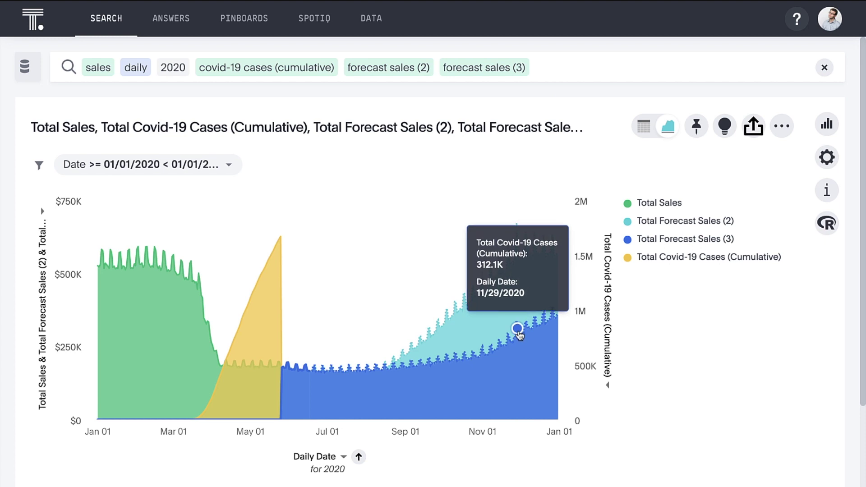
{"action": "right_click", "coordinate": [520, 335]}
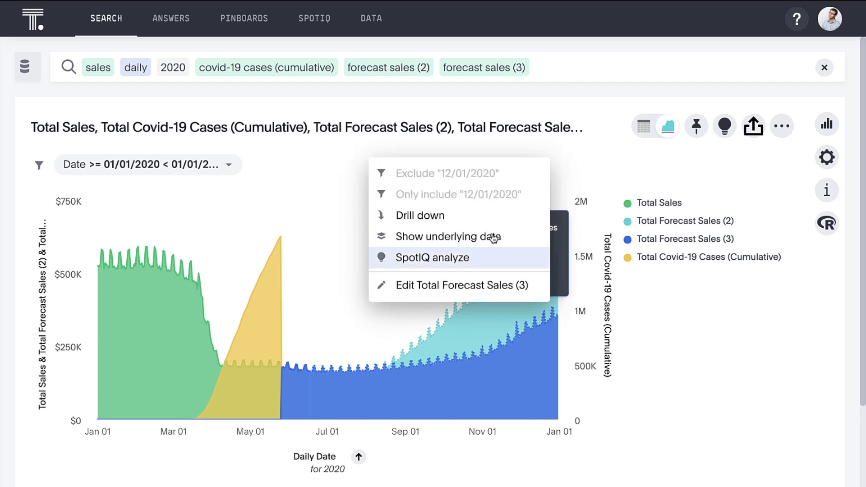
{"action": "left_click", "coordinate": [488, 217]}
{"action": "left_click", "coordinate": [488, 230]}
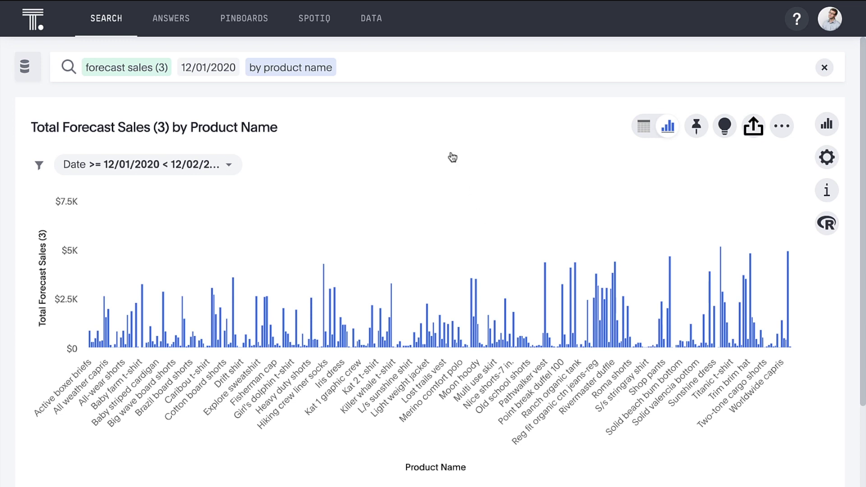
Add the 'jackets' filter and 'forecast quantity (3)' measure to the search.
{"action": "left_click", "coordinate": [414, 66]}
{"action": "type", "text": "ja"}
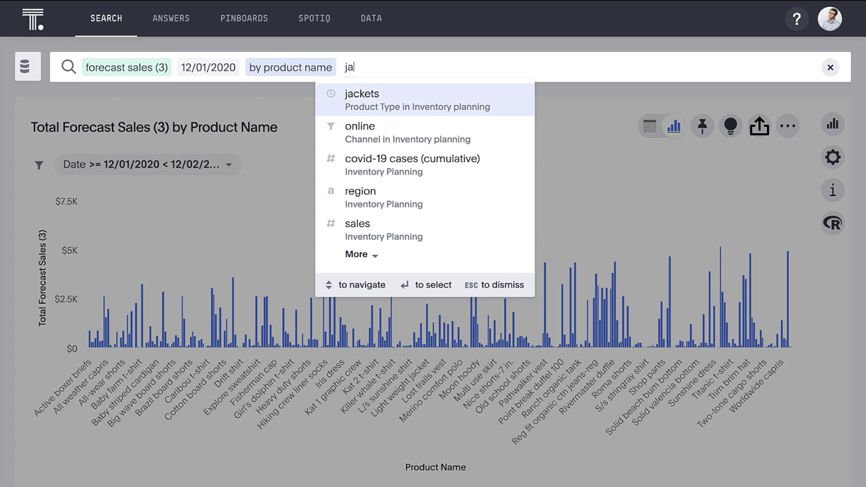
{"action": "key", "text": "Return"}
{"action": "key", "text": "Return"}
{"action": "type", "text": "forecast quantity"}
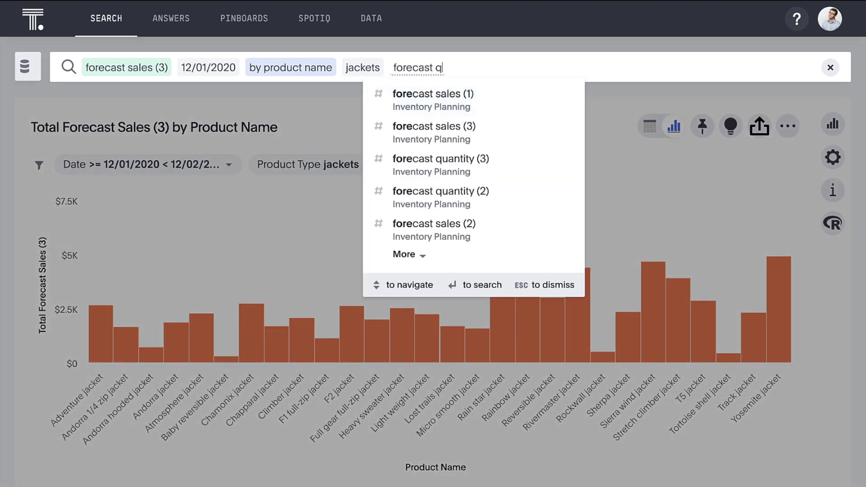
{"action": "key", "text": "Return"}
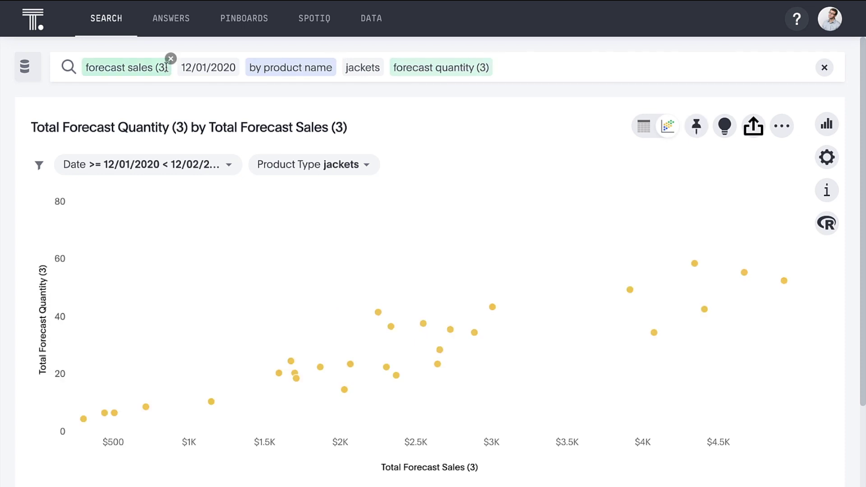
Remove 'forecast sales (3)' and '12/01/2020', then filter by 'december 2020'.
{"action": "left_click", "coordinate": [167, 59]}
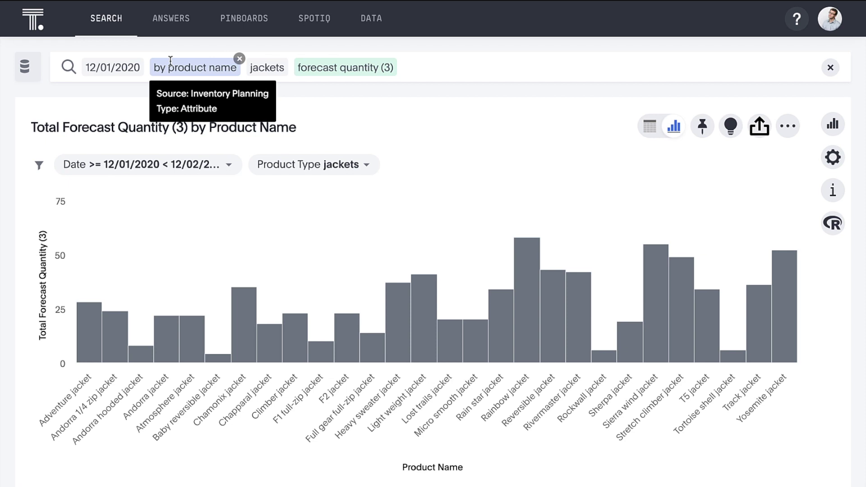
{"action": "left_click", "coordinate": [147, 61]}
{"action": "key", "text": "BackSpace"}
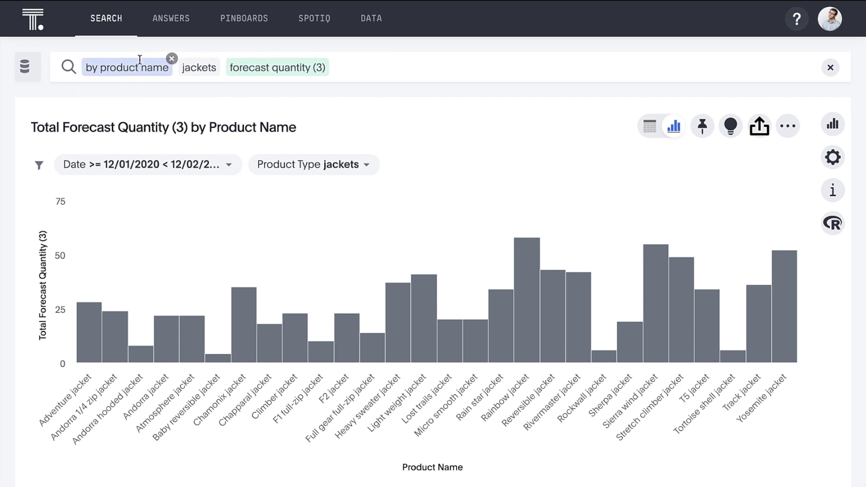
{"action": "left_click", "coordinate": [340, 68]}
{"action": "type", "text": "december 2020"}
{"action": "key", "text": "Return"}
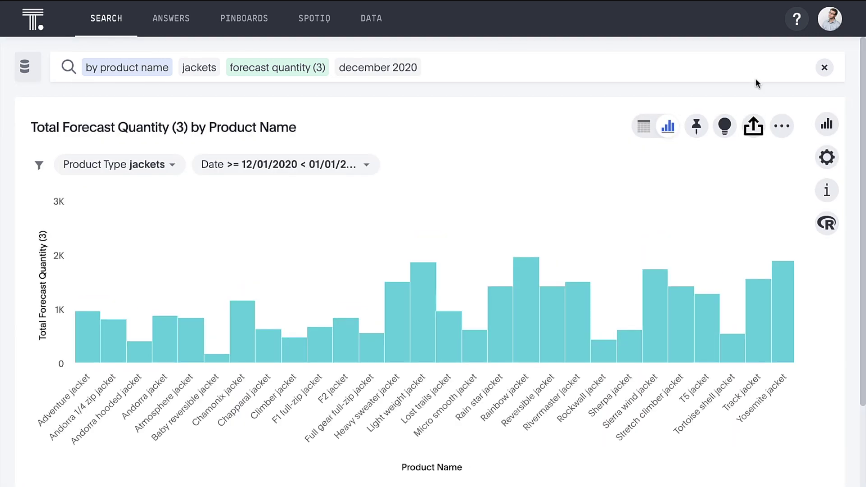
Turn on data labels for the Total Forecast Quantity (3) bars in the chart settings.
{"action": "left_click", "coordinate": [826, 157]}
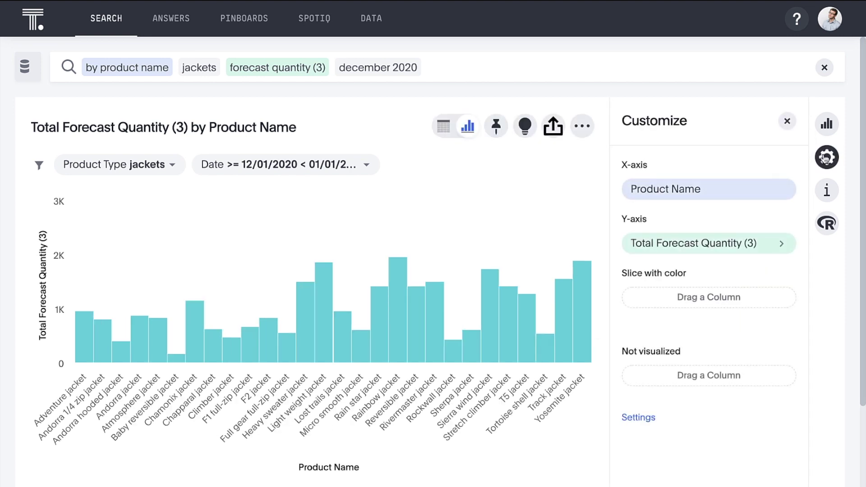
{"action": "left_click", "coordinate": [785, 244]}
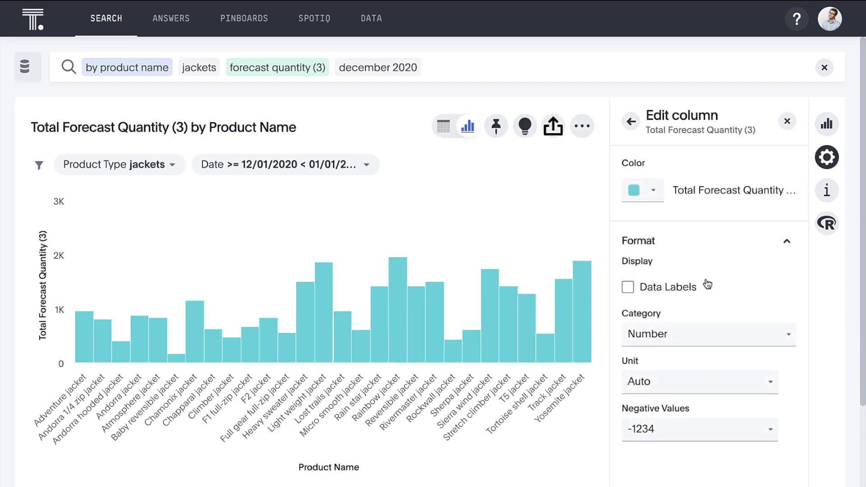
{"action": "left_click", "coordinate": [694, 287]}
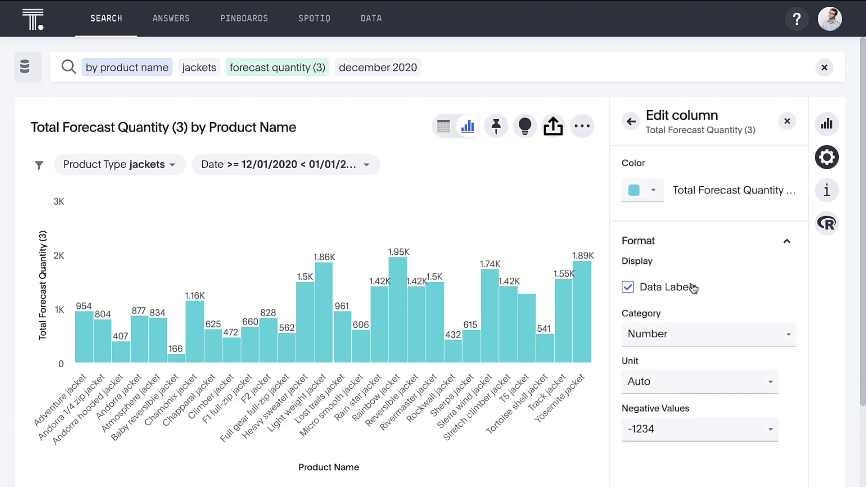
{"action": "left_click", "coordinate": [787, 121]}
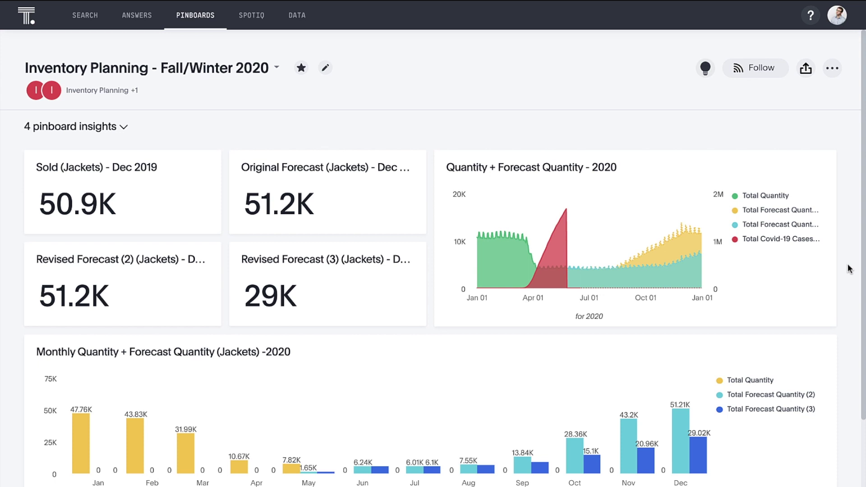
{"action": "scroll", "coordinate": [848, 263], "scroll_direction": "down", "scroll_amount": 3}
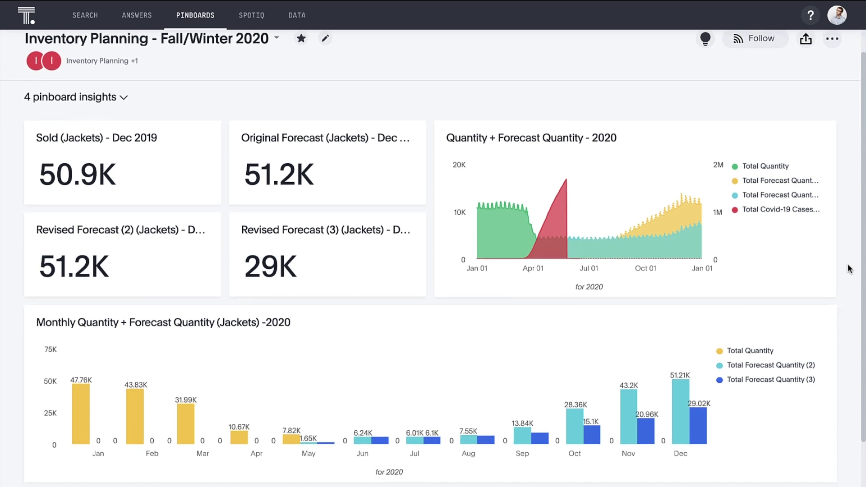